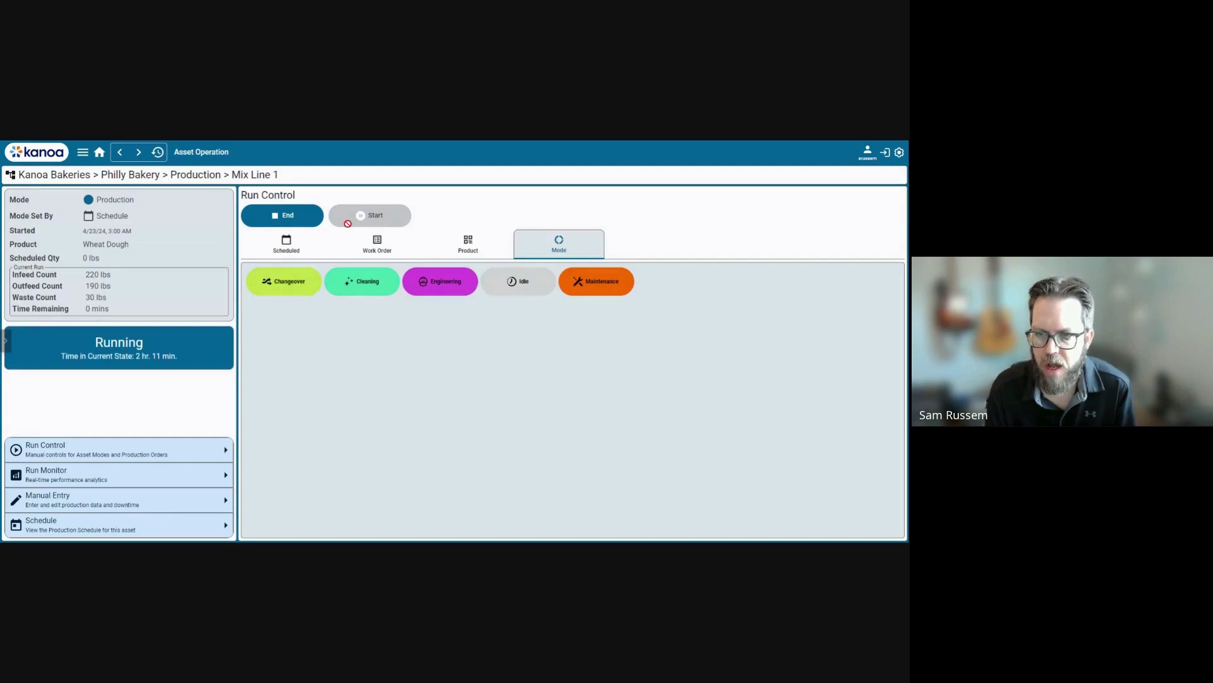
- Open Manual Entry for Mix Line 1 and show its downtime and states for the last 24 hours
left_click(139, 504)
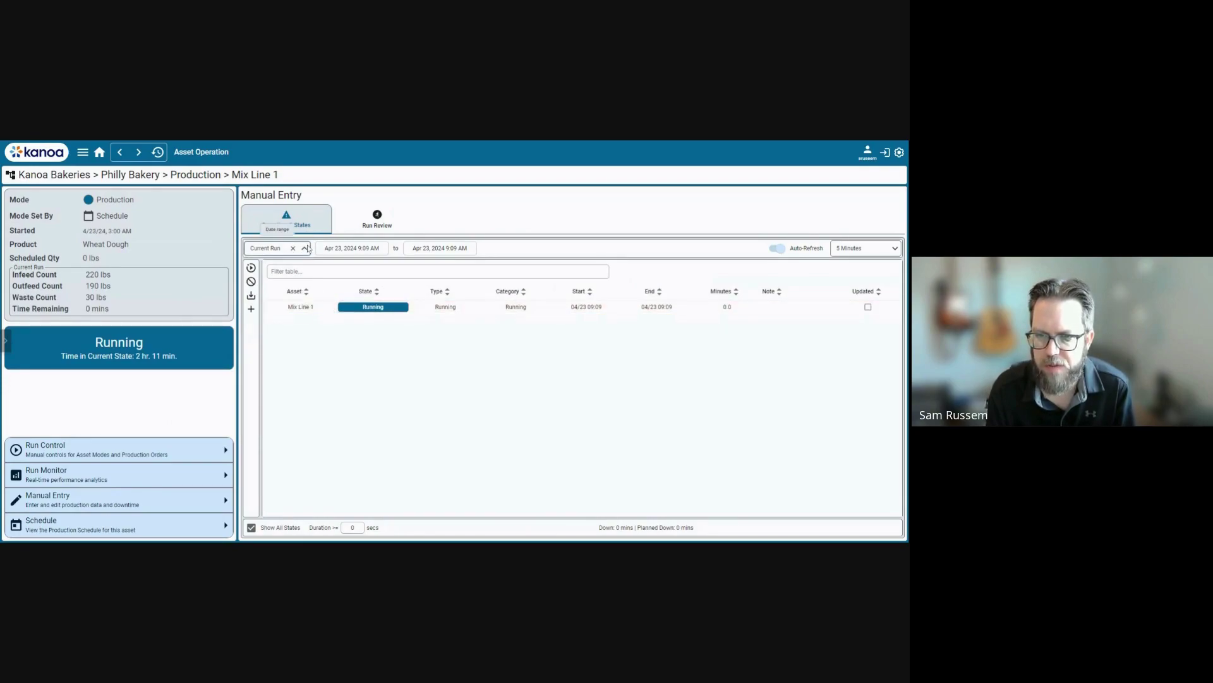
left_click(285, 248)
left_click(276, 276)
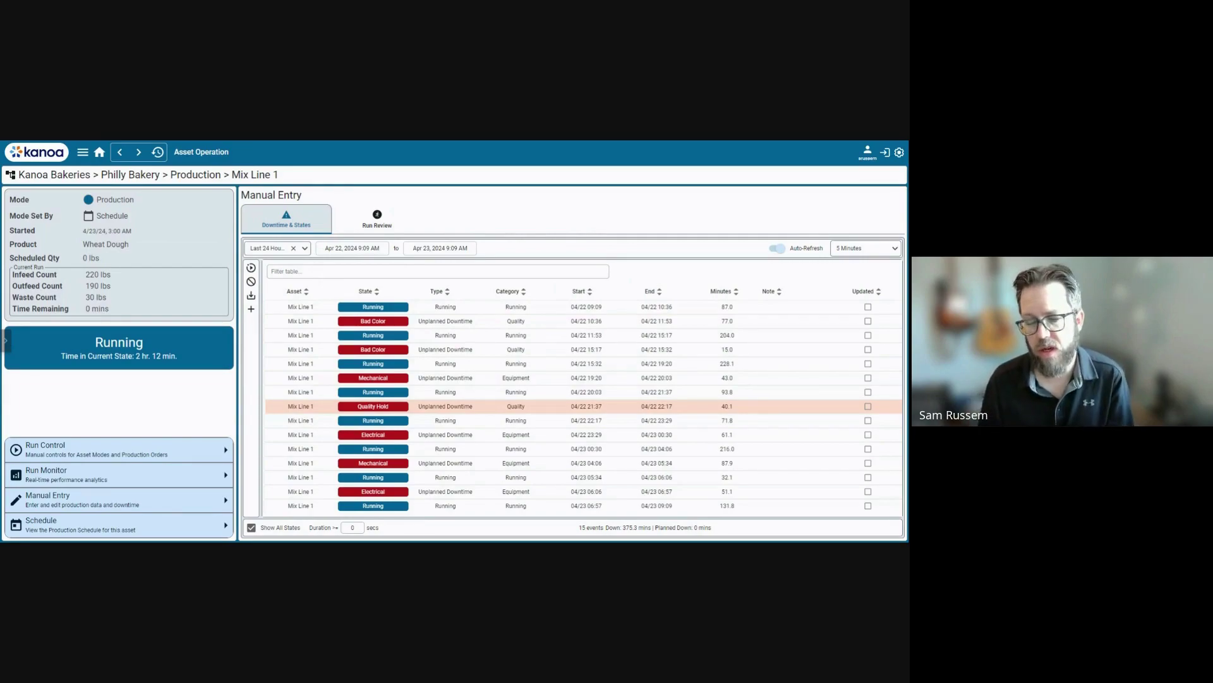
- Reclassify the Bad Color event starting 04/22 15:17 as Quality Hold from the Quality category and save it with the note "Comment"
left_click(417, 349)
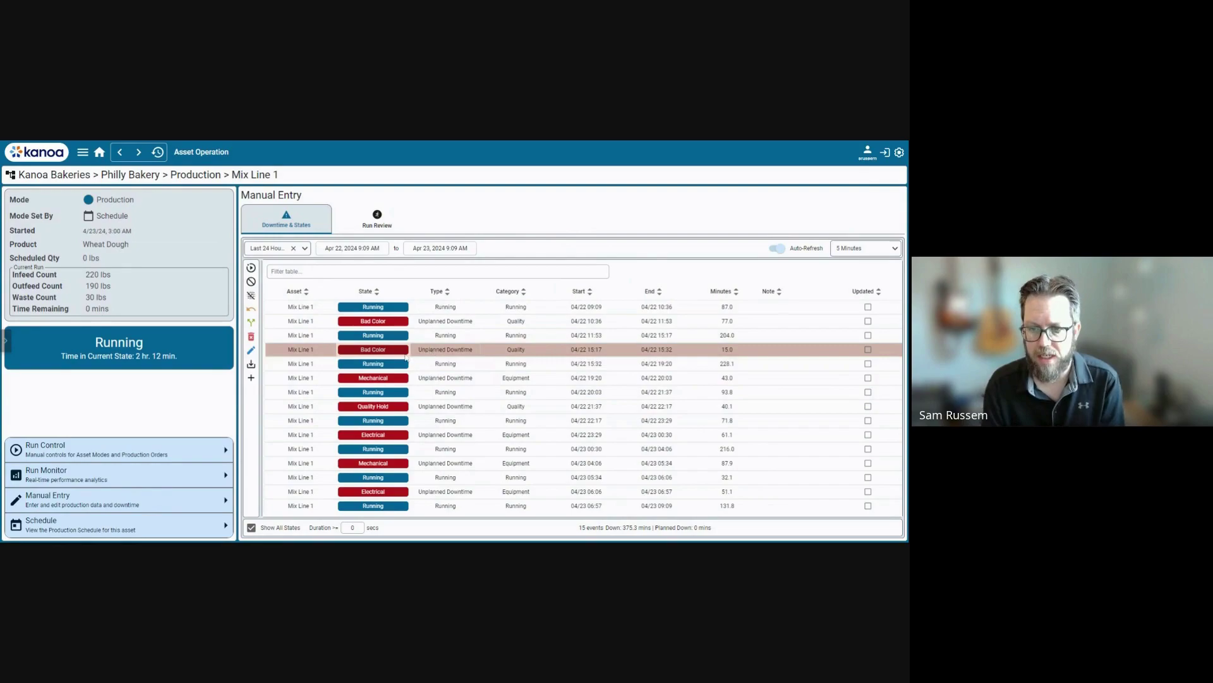
left_click(251, 349)
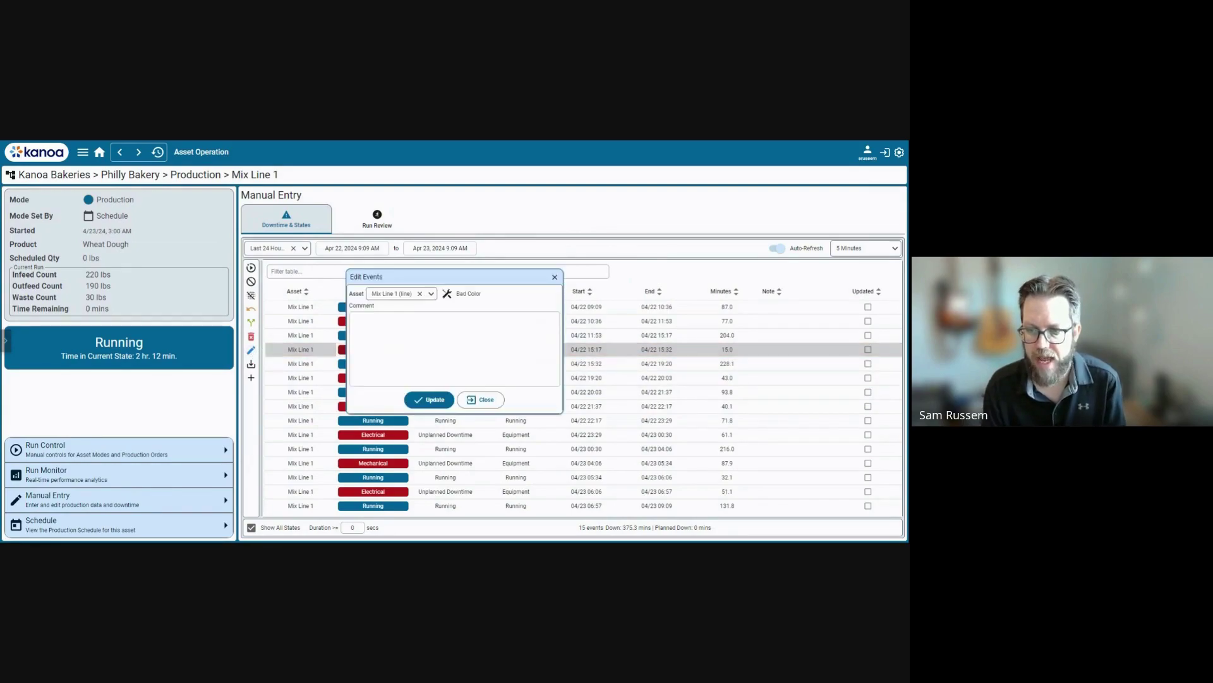
left_click(447, 295)
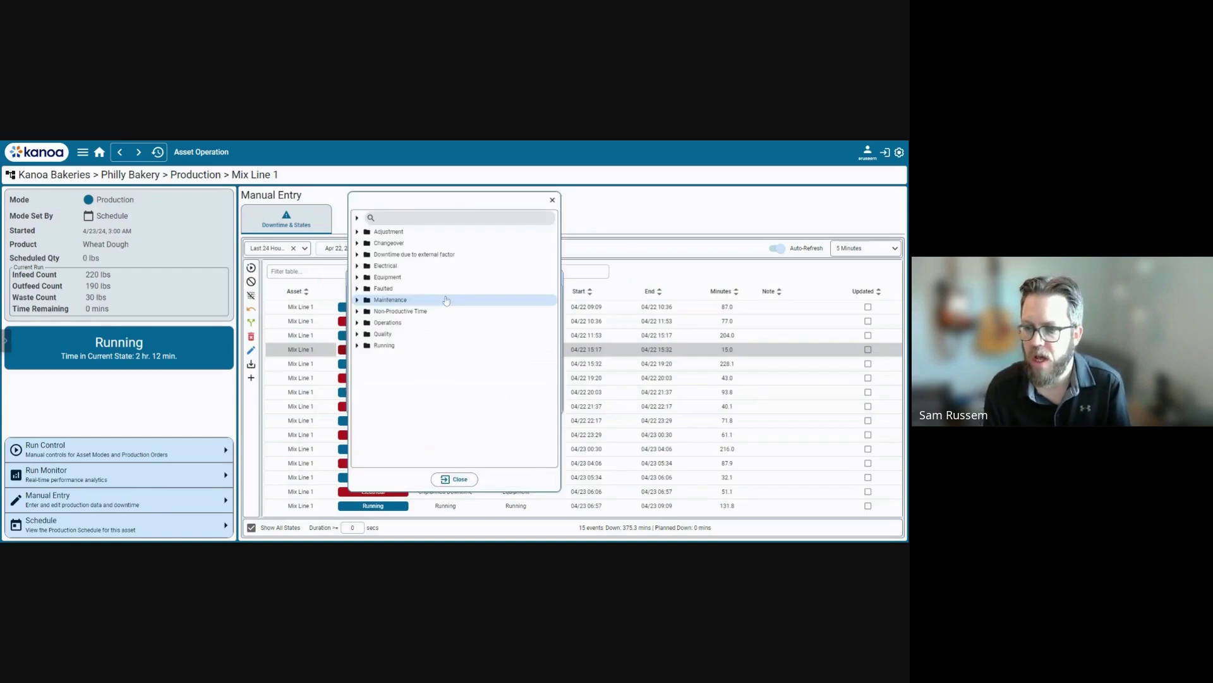
left_click(367, 336)
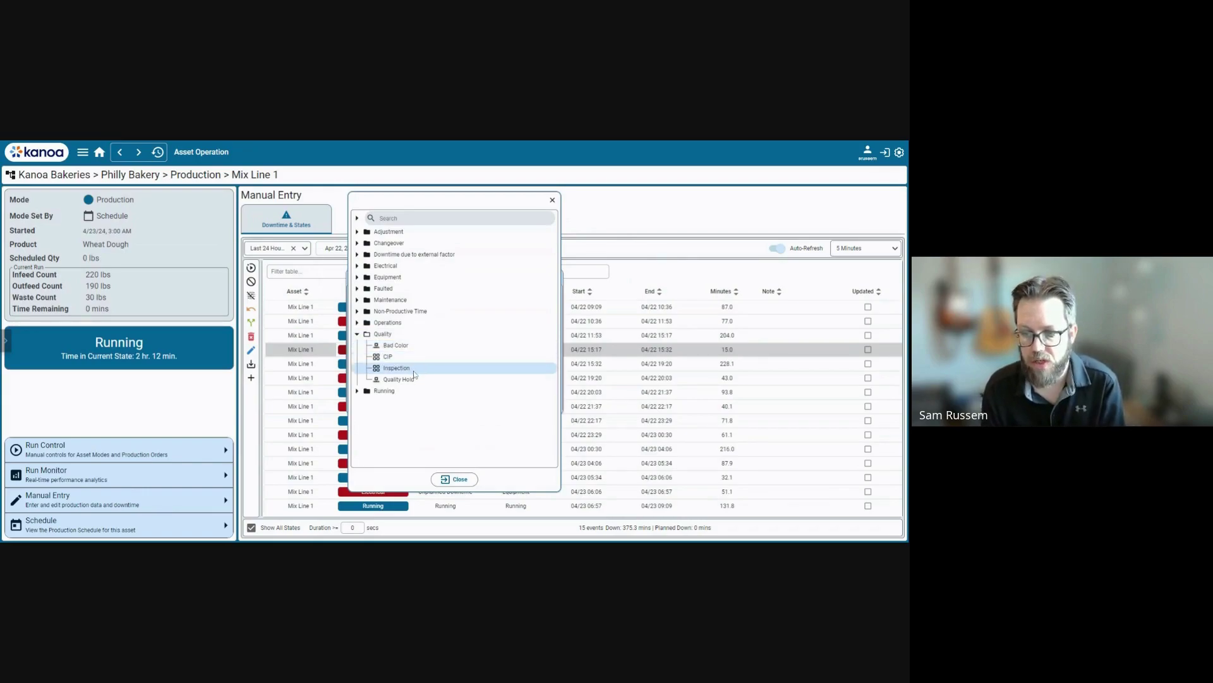
left_click(398, 345)
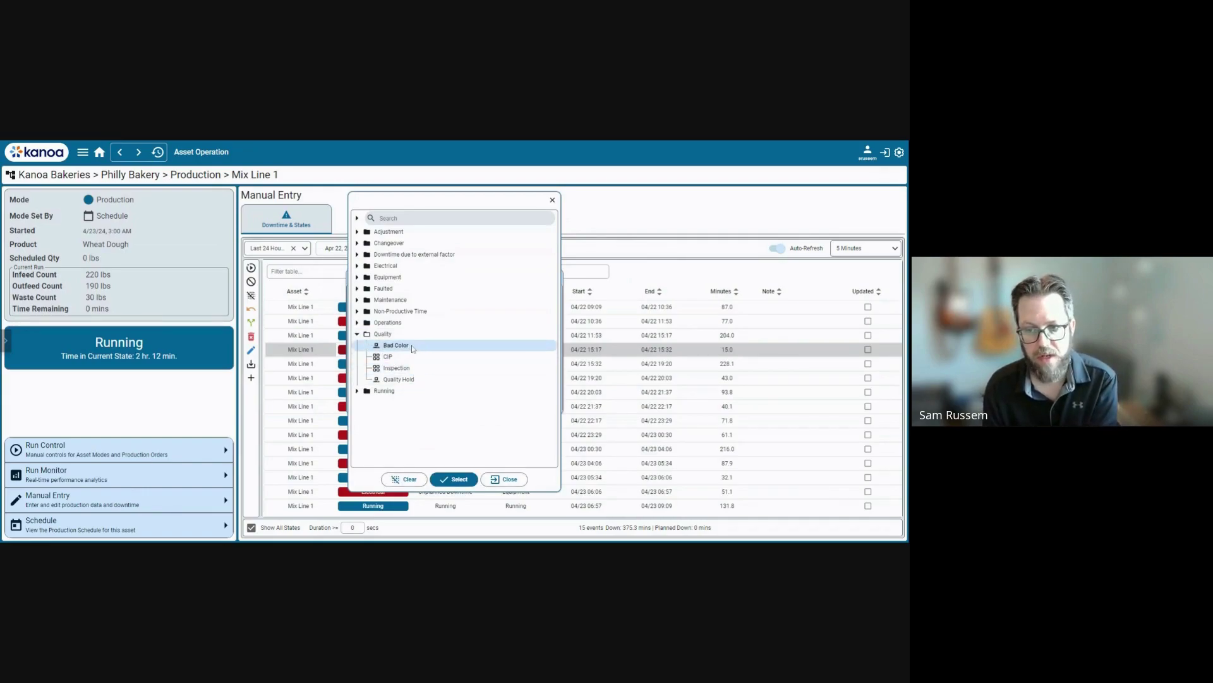
left_click(411, 379)
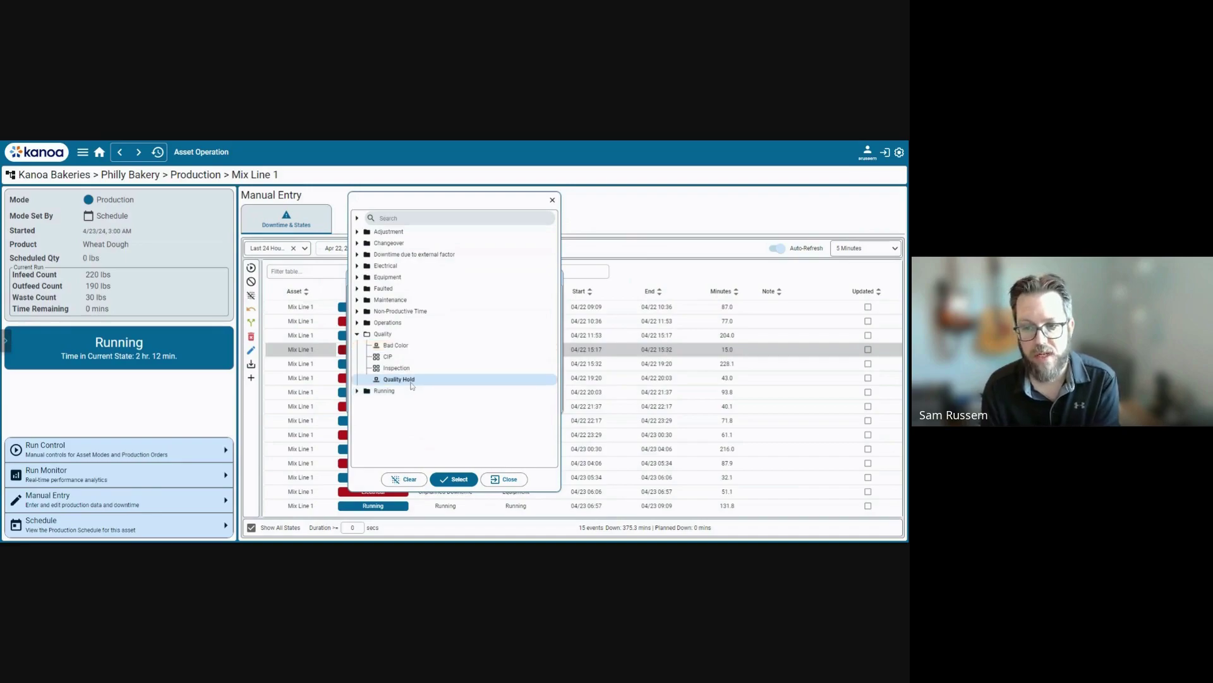
left_click(455, 479)
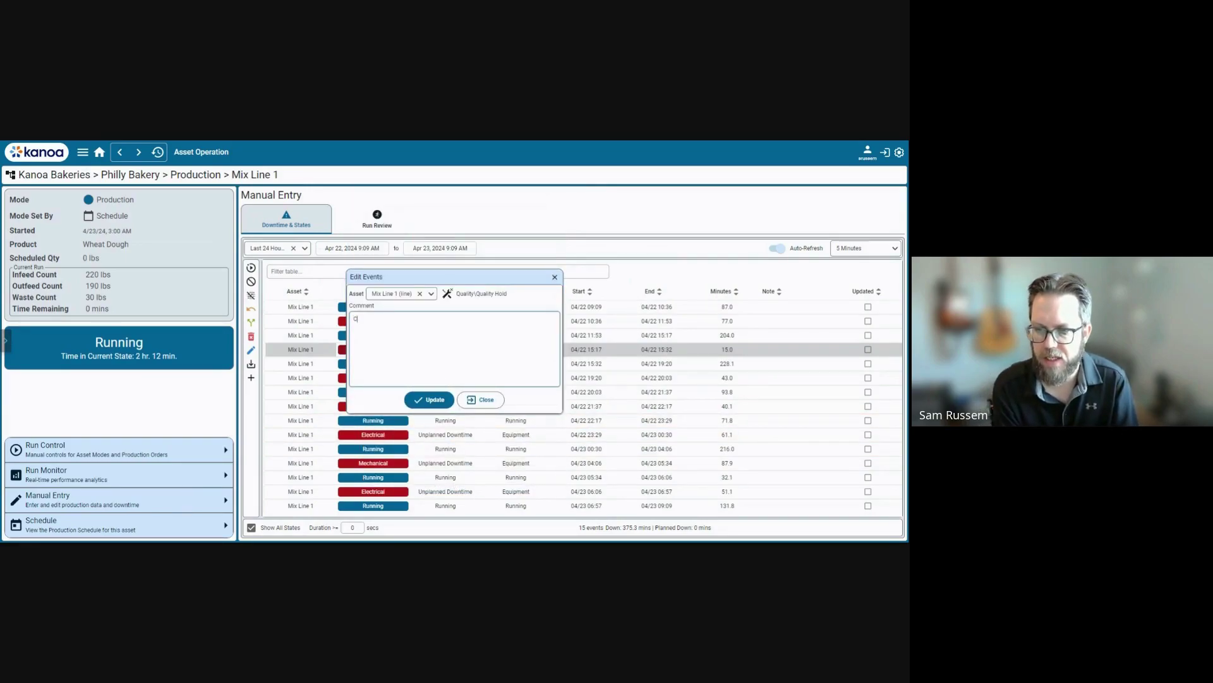
left_click(433, 398)
left_click(433, 398)
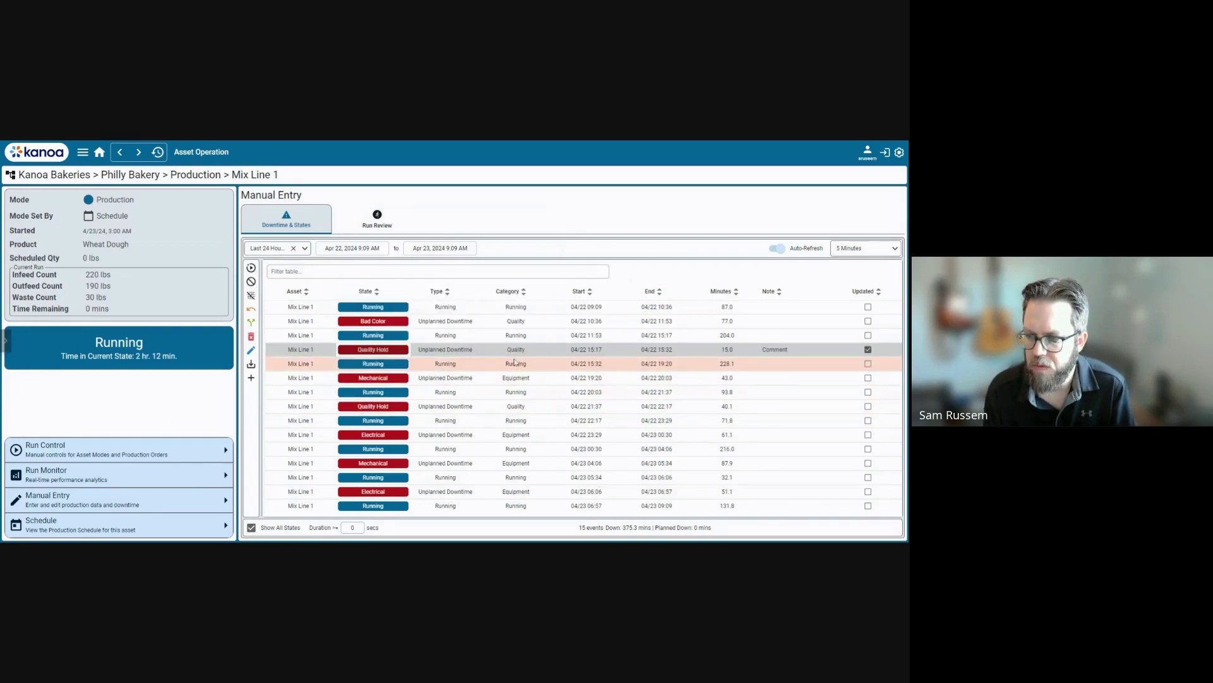
left_click(867, 348)
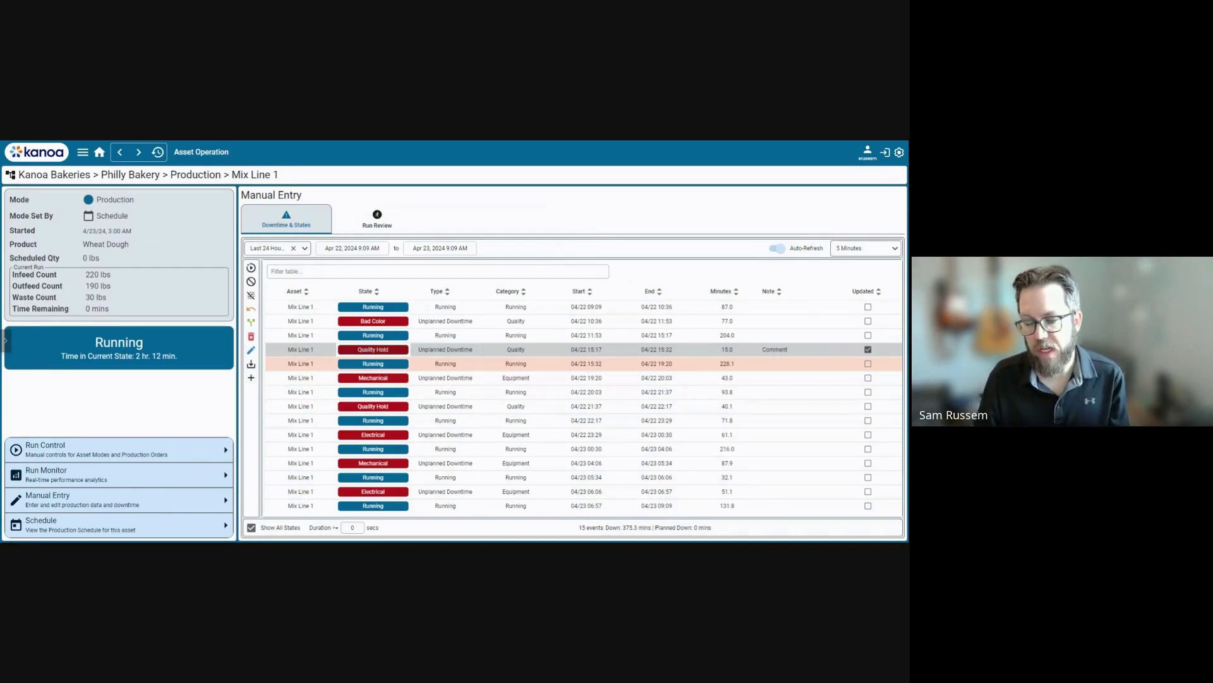
- Start a new state event for Mix Line 1 running from Apr 23, 2024 12:00 AM to 1:00 AM
left_click(251, 378)
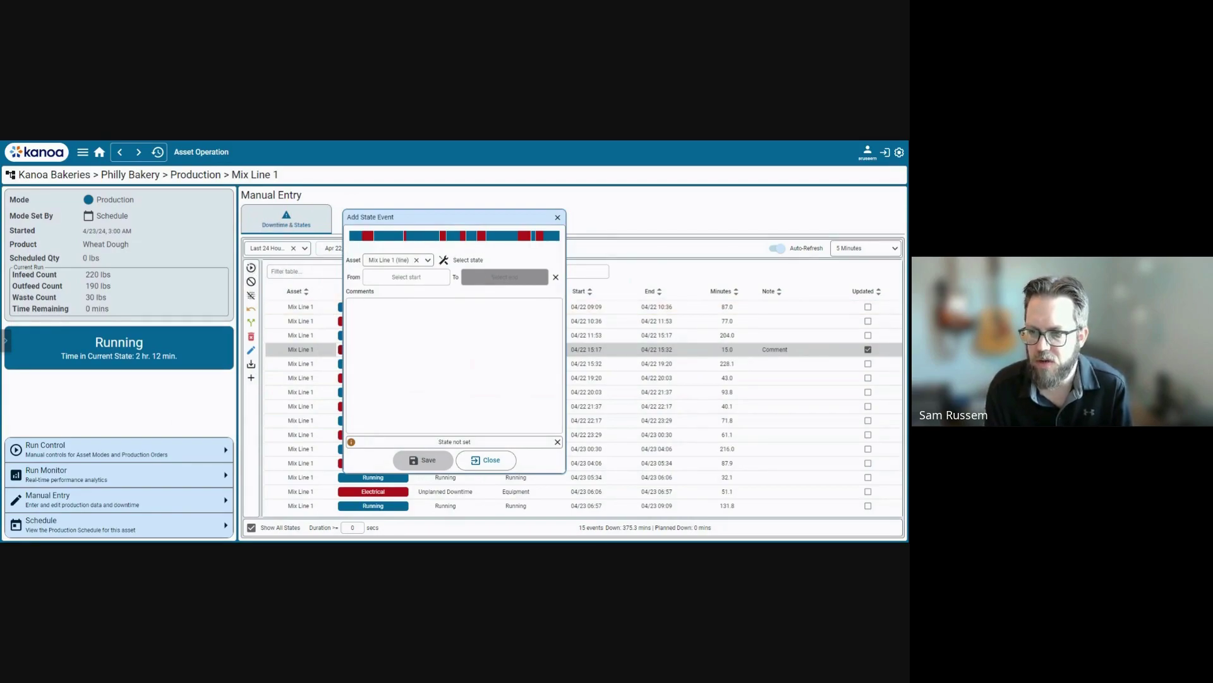
left_click(406, 277)
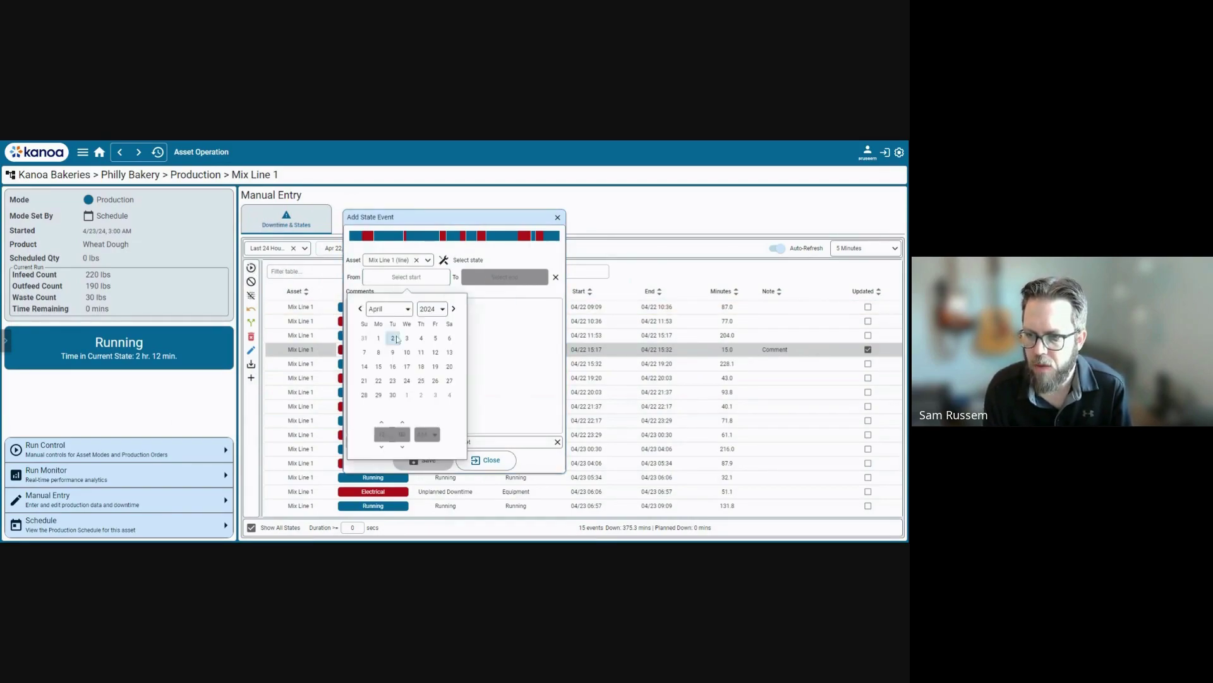
left_click(392, 381)
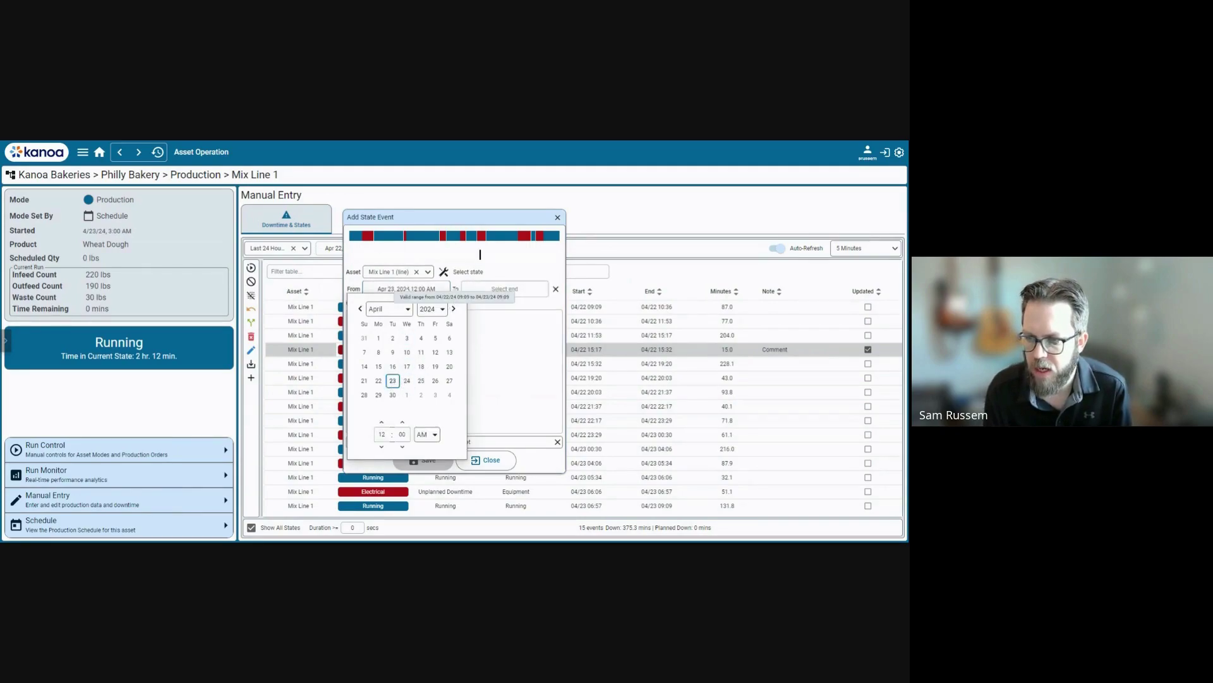
left_click(491, 392)
left_click(481, 423)
left_click(405, 386)
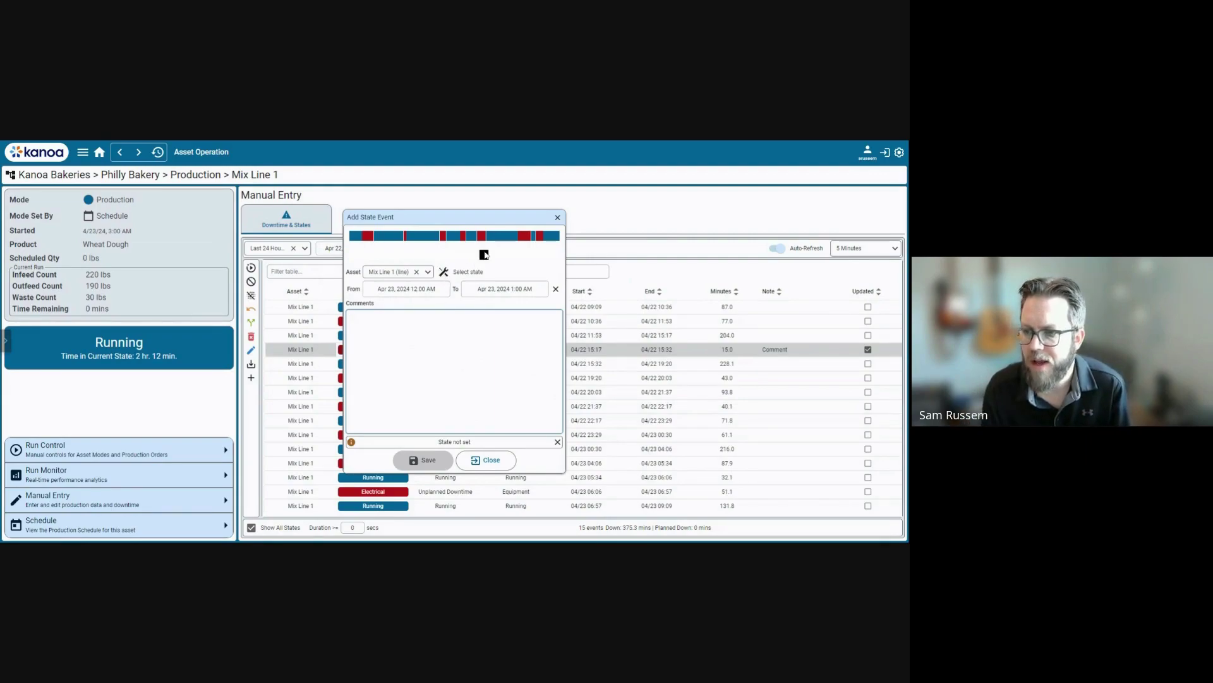
- Assign the Motor Relay Overload state from the Electrical category to the new event
left_click(444, 273)
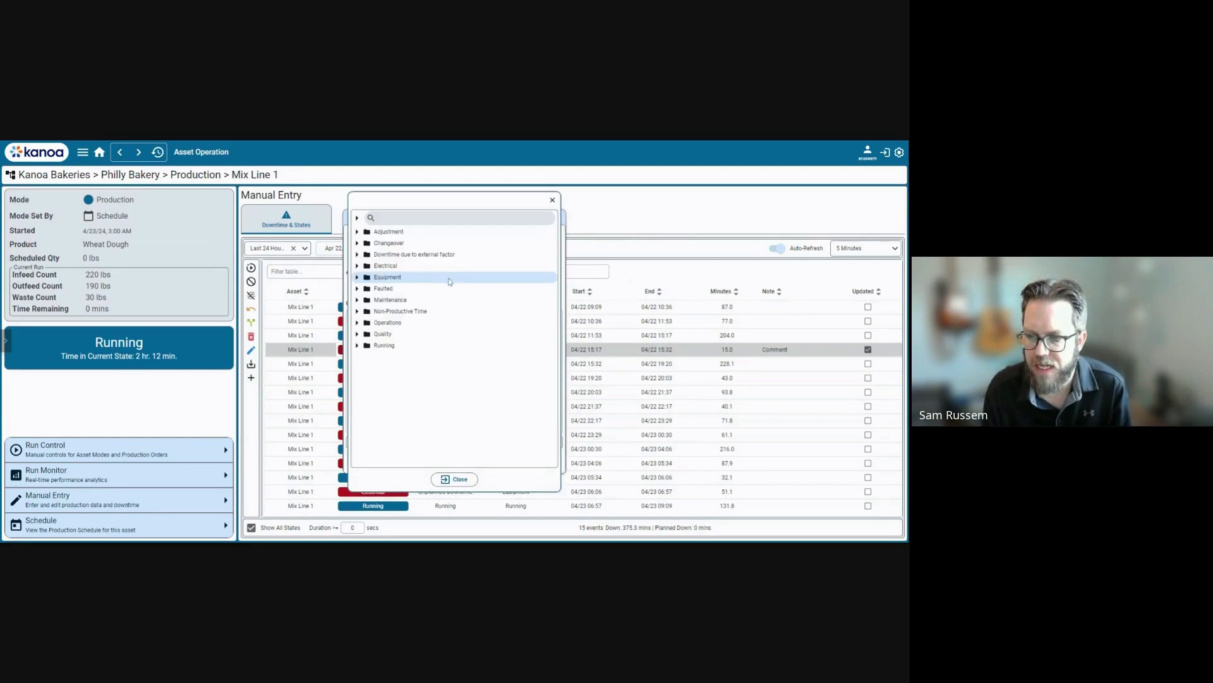
left_click(364, 268)
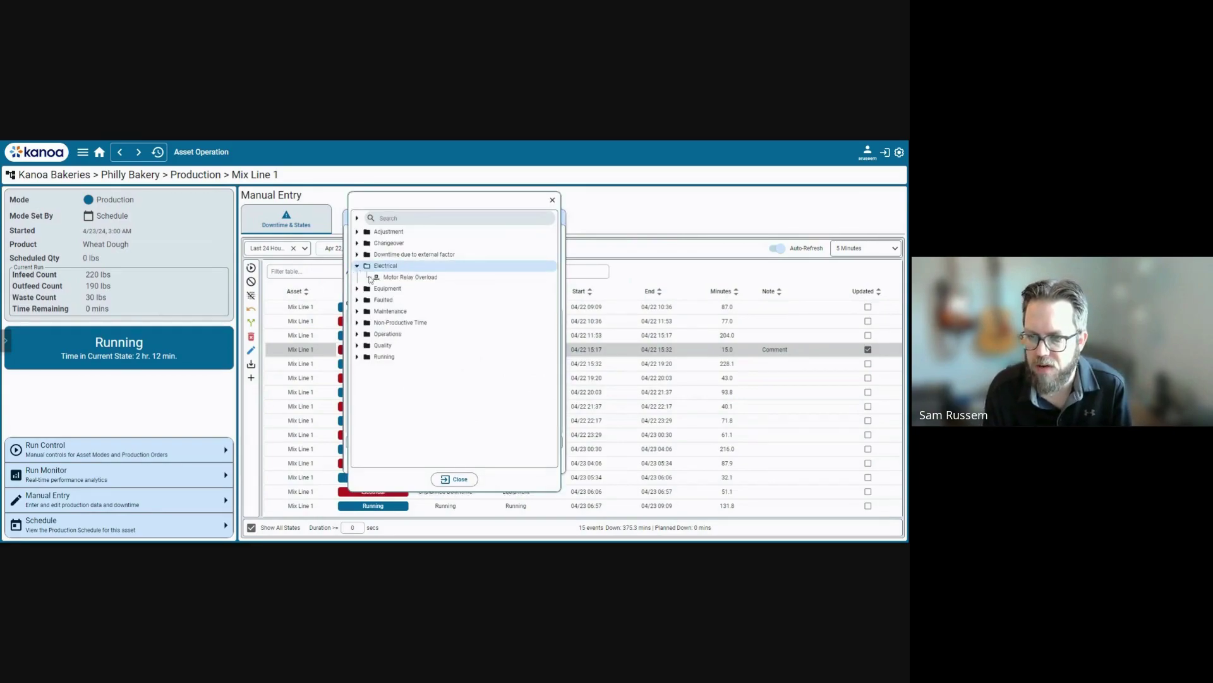
left_click(420, 278)
left_click(454, 479)
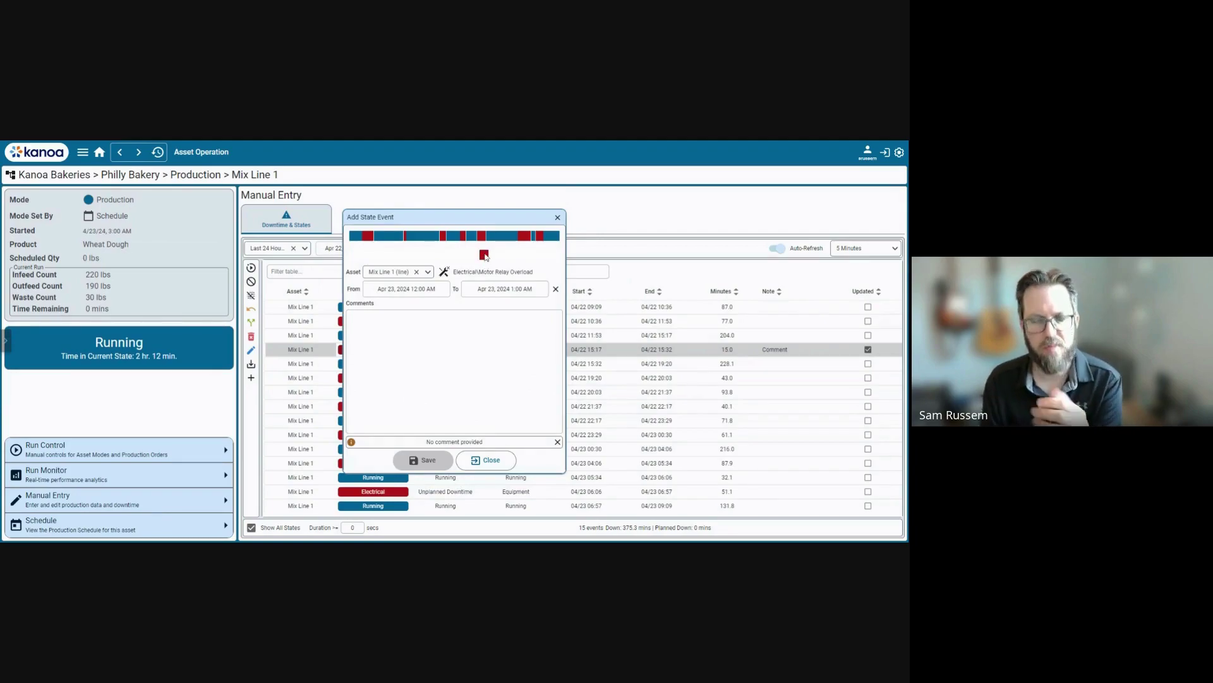
- Comment the new event with "Video demo", save it over the existing states, and select it in the event table
left_click(350, 318)
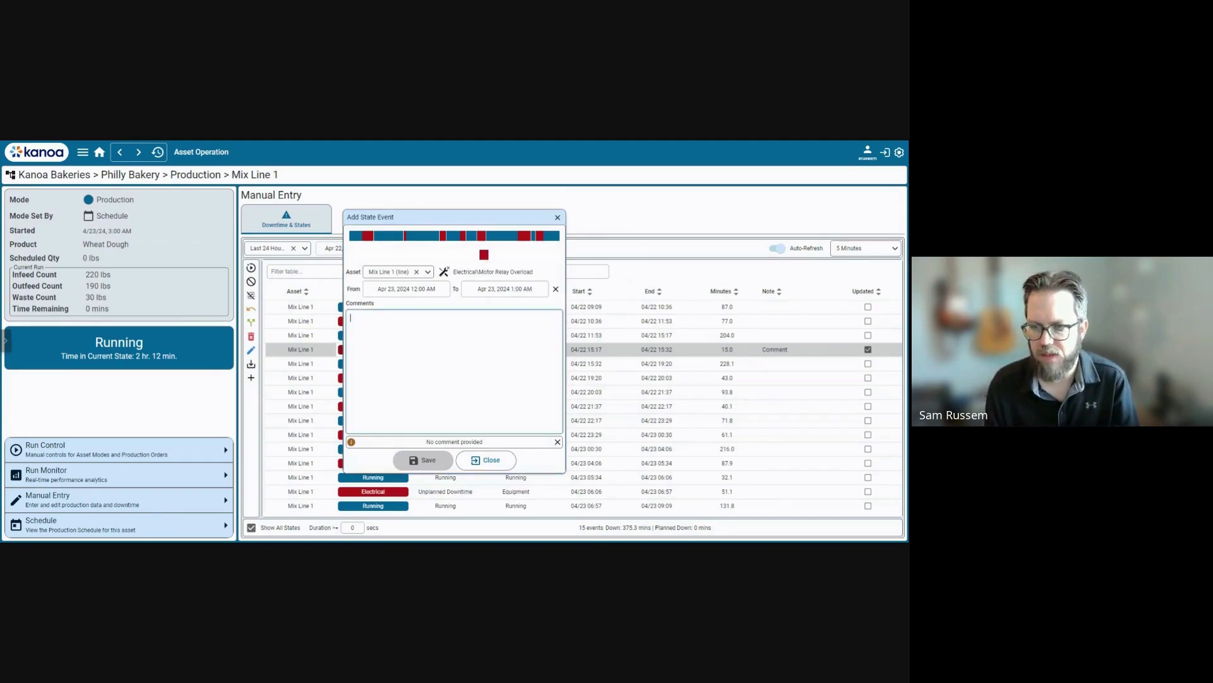
type("Video dem")
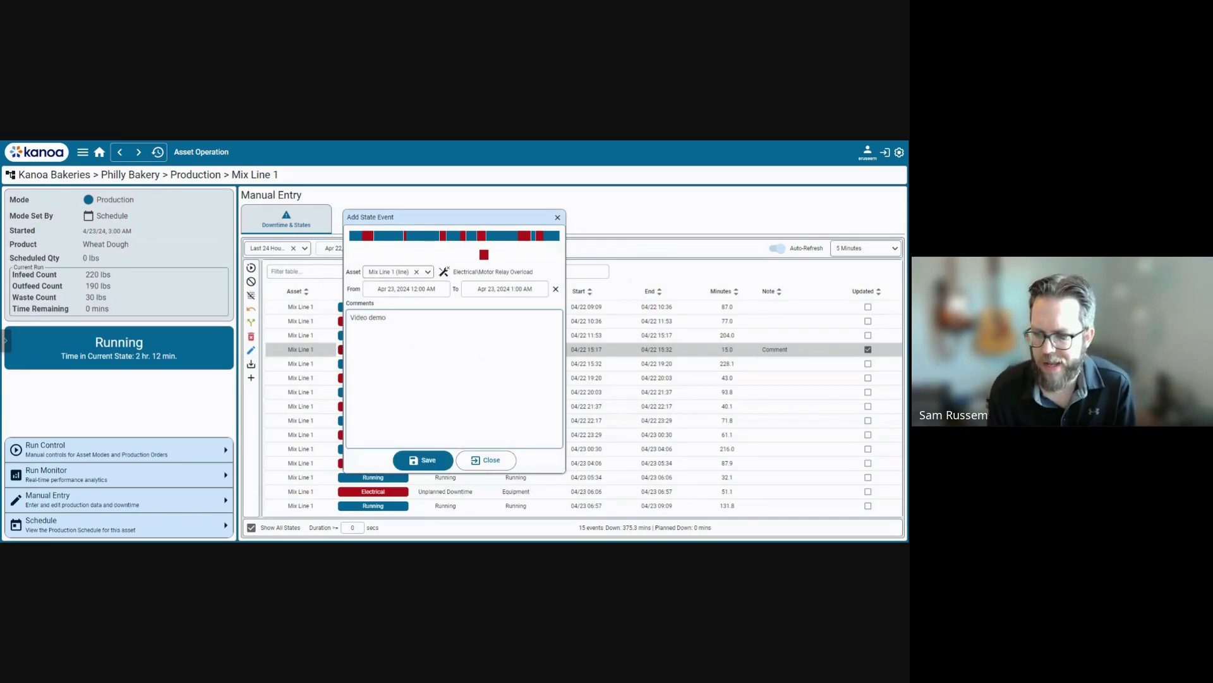
type("o")
left_click(411, 464)
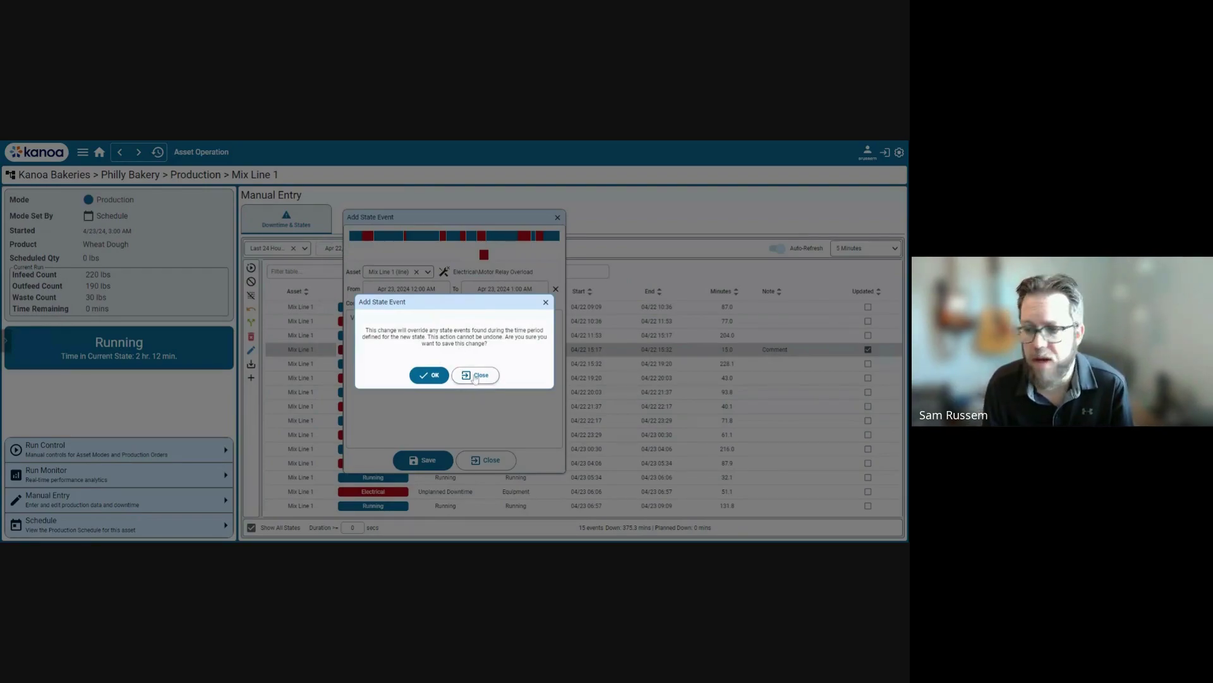
left_click(429, 376)
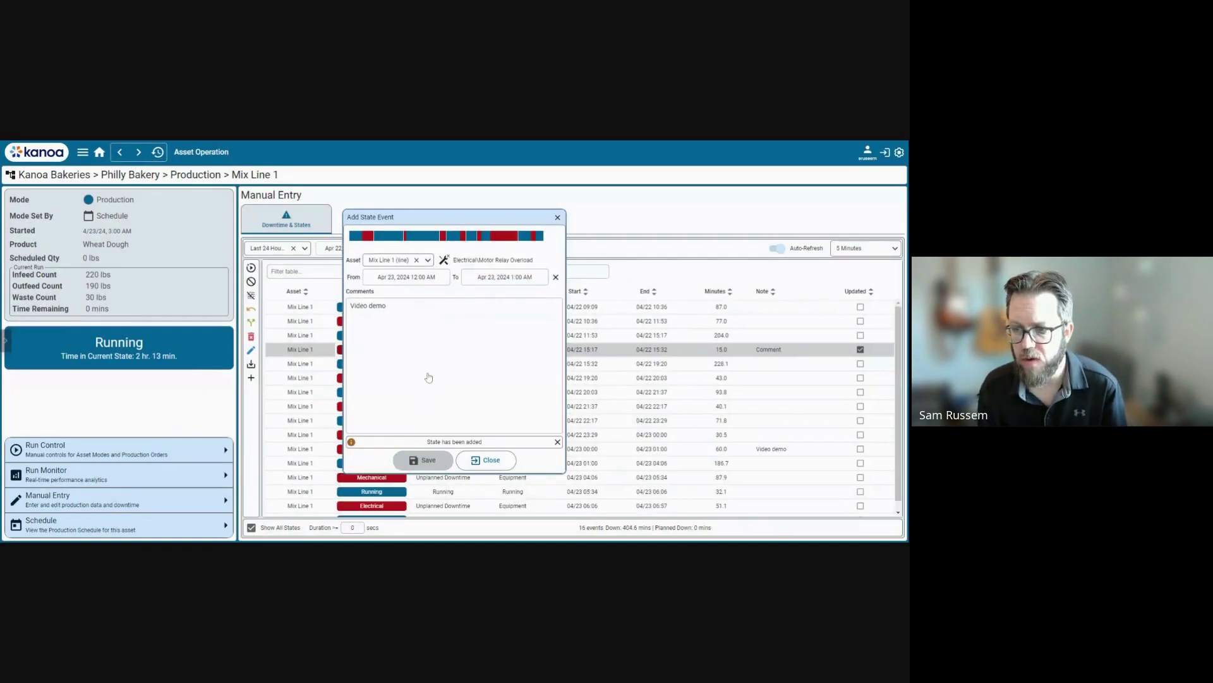
left_click(692, 448)
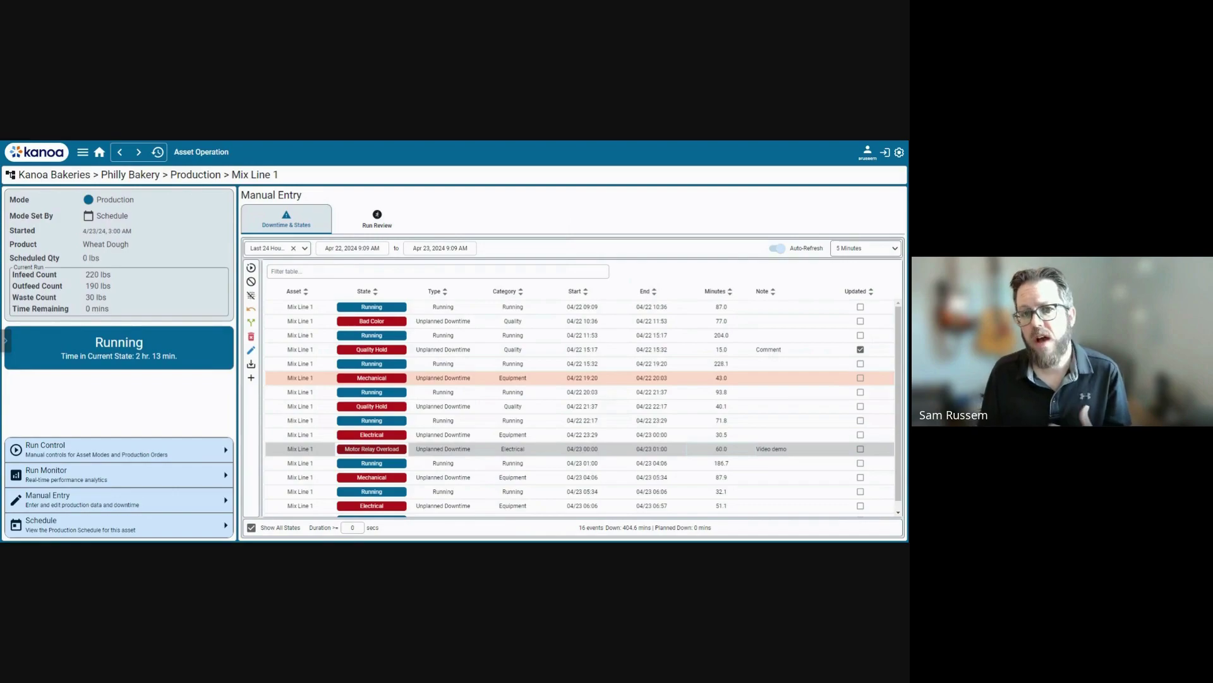
- Split the Running event that starts 04/22 11:53 at the 68-minute mark
left_click(467, 339)
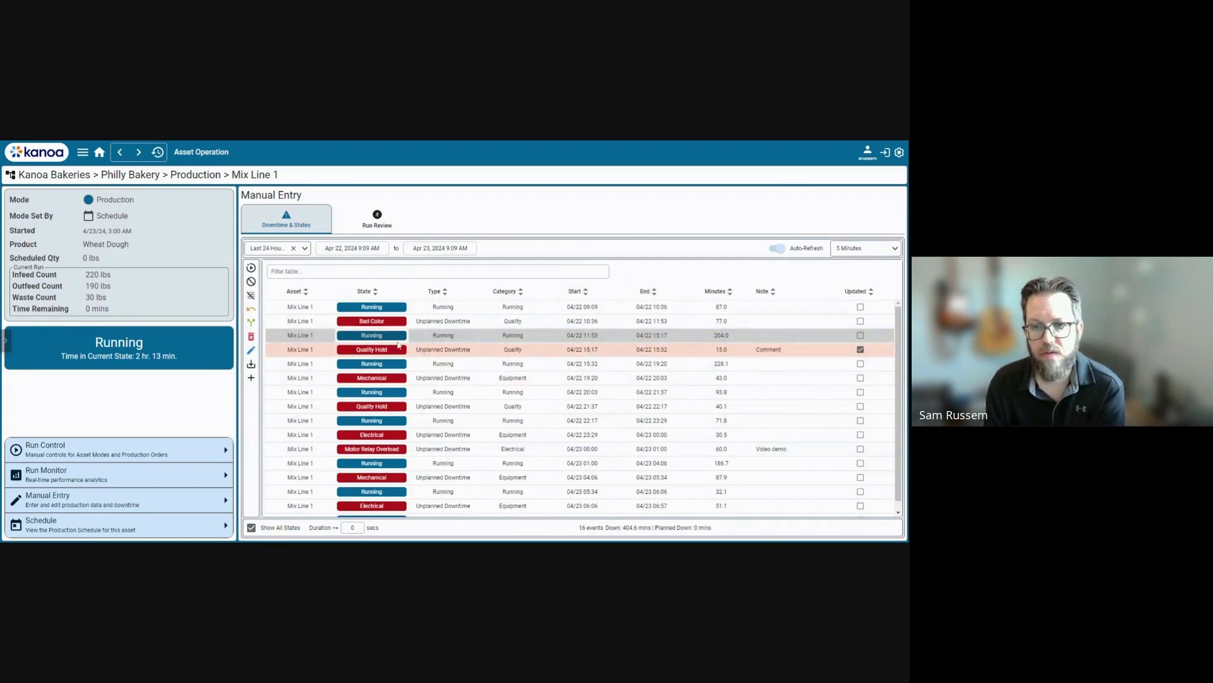
left_click(251, 322)
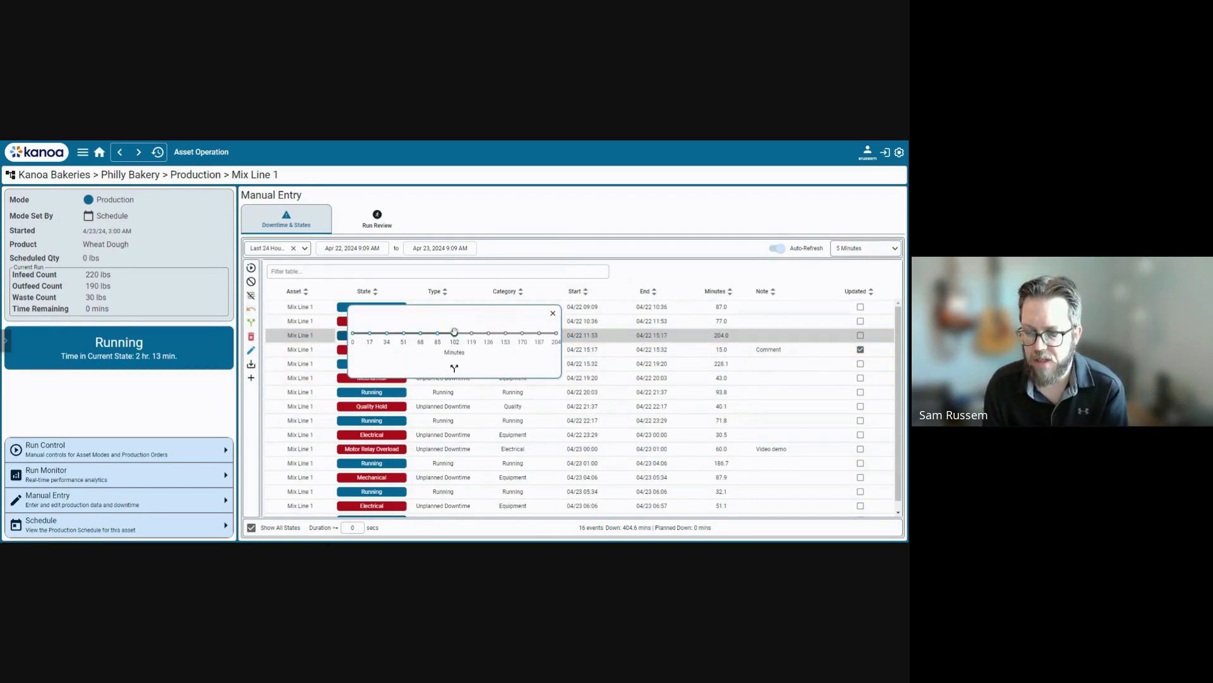
left_click_drag(454, 332, 421, 333)
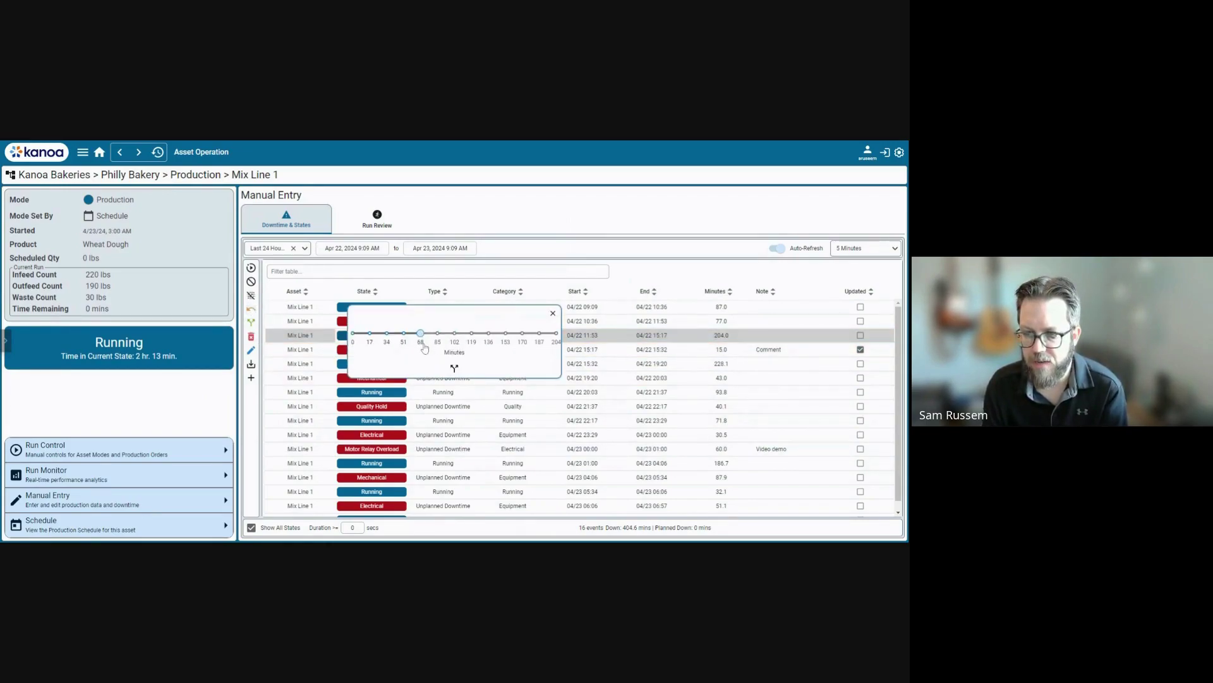
left_click(454, 367)
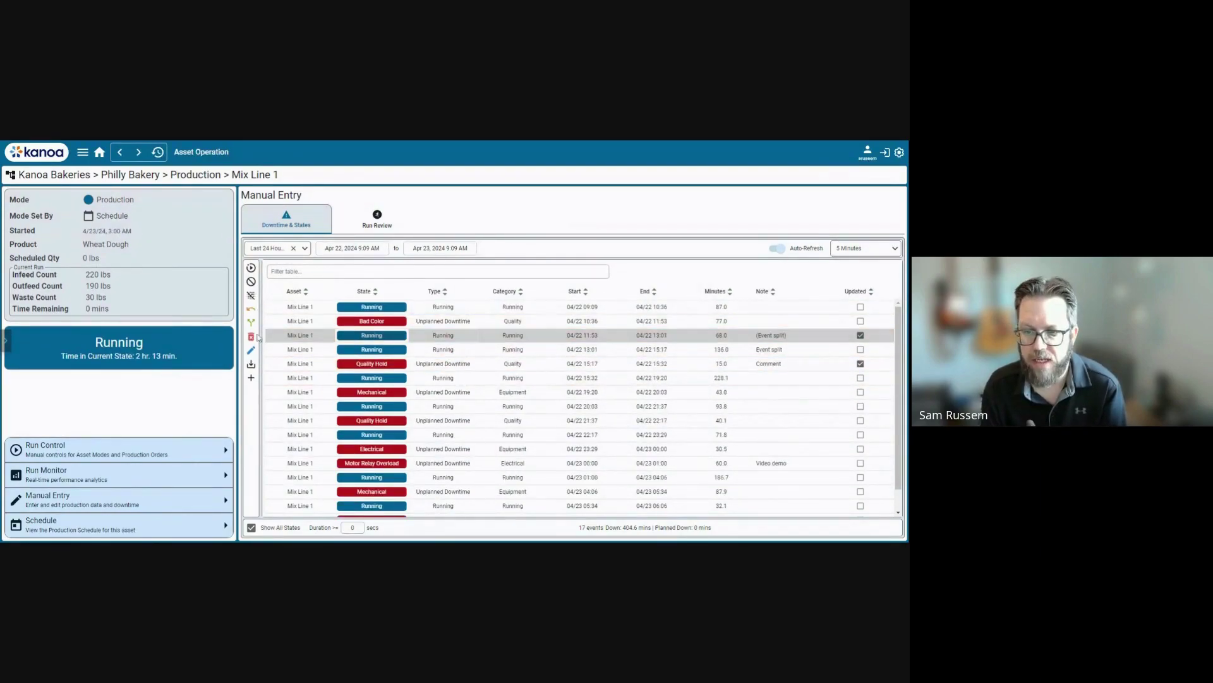
- Change the first part of the split event to Not enough personnel under Operations, with the comment "Not able to start the line"
left_click(252, 363)
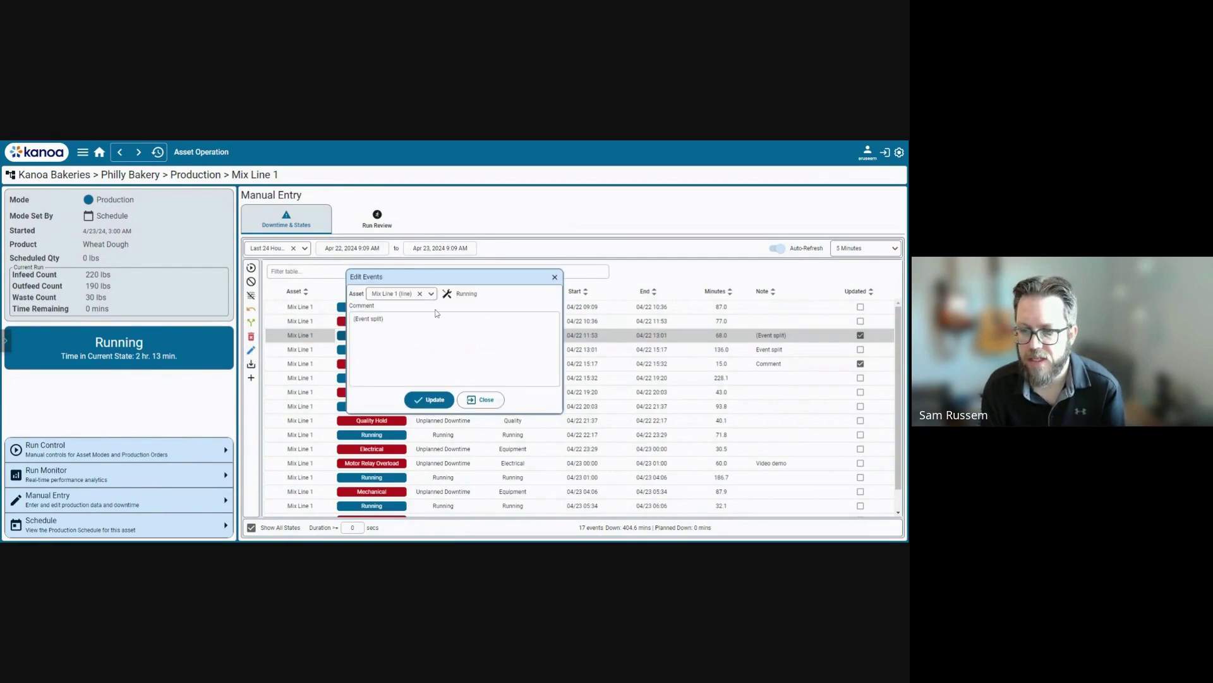
left_click(449, 295)
type("pers")
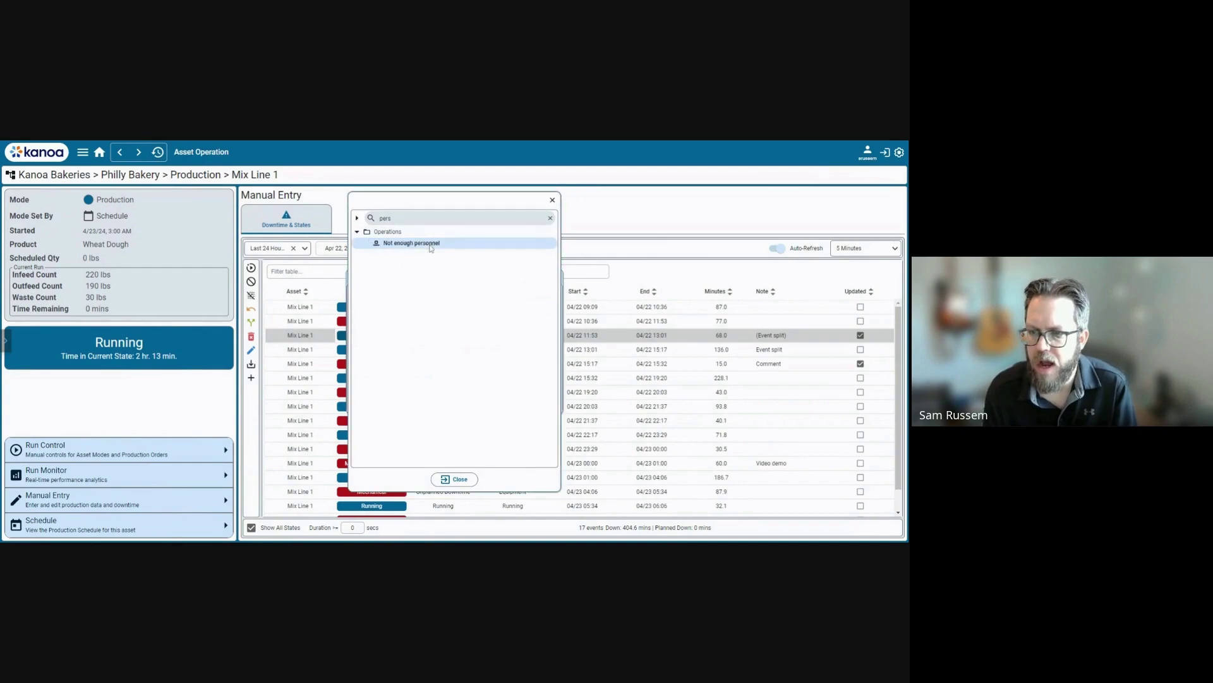
left_click(431, 246)
left_click(453, 477)
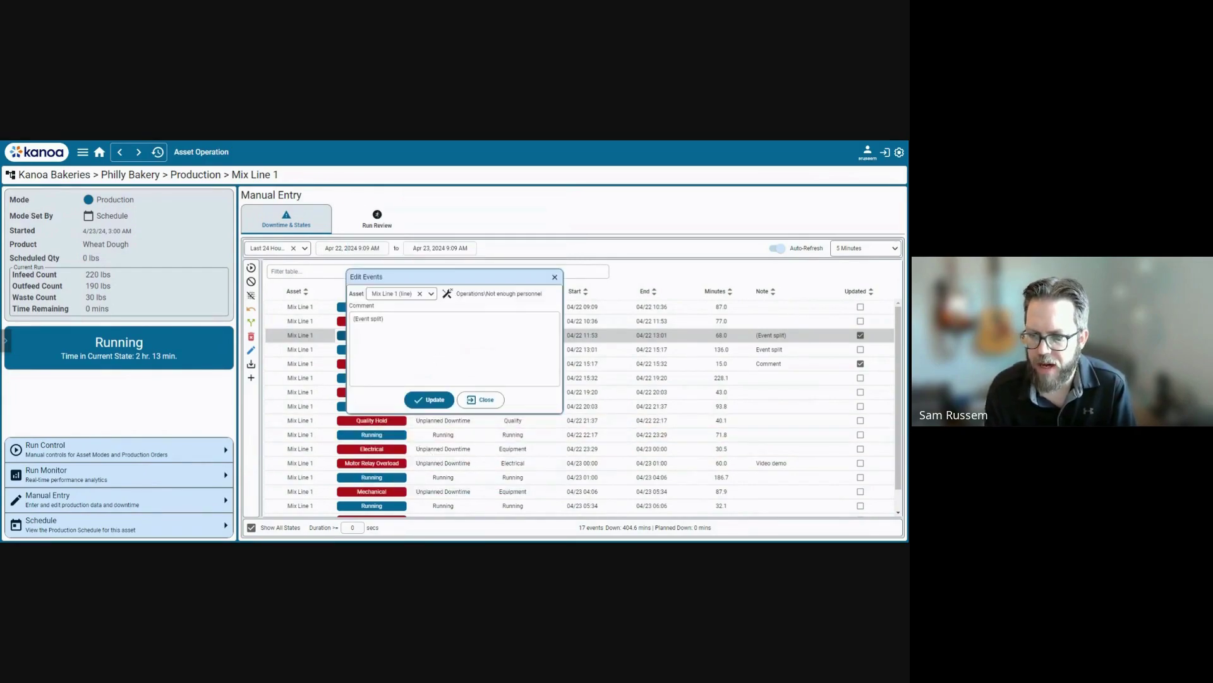
type("Not able to start the line")
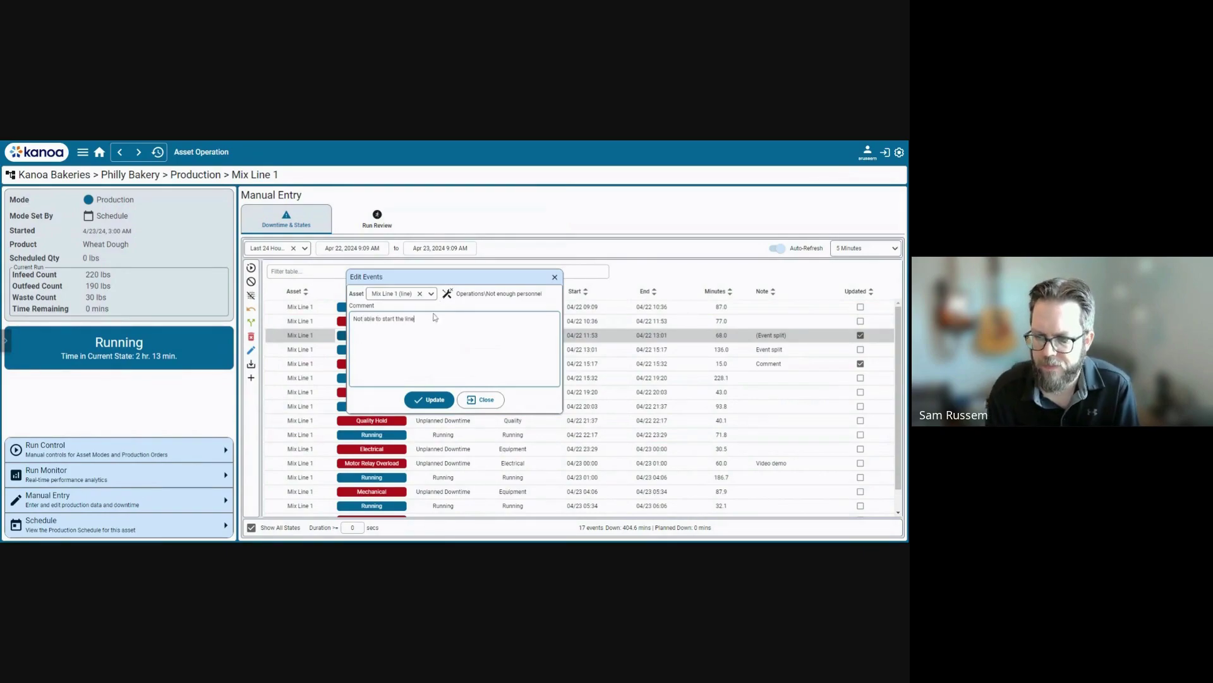
left_click(429, 400)
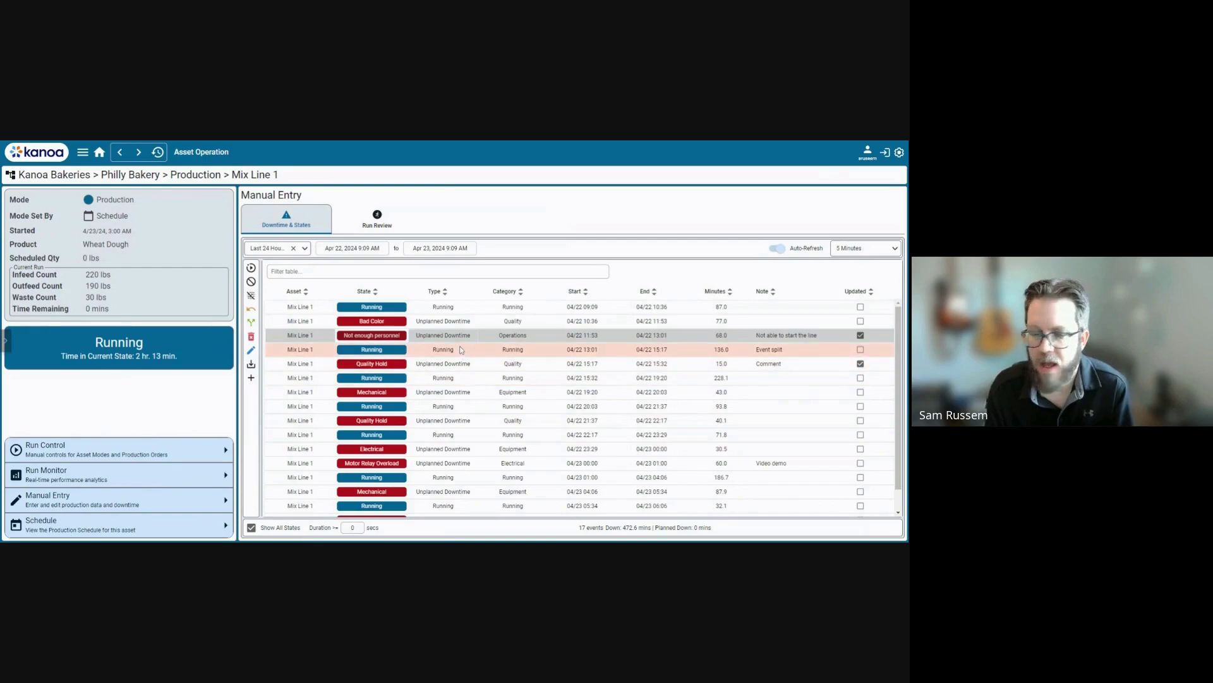